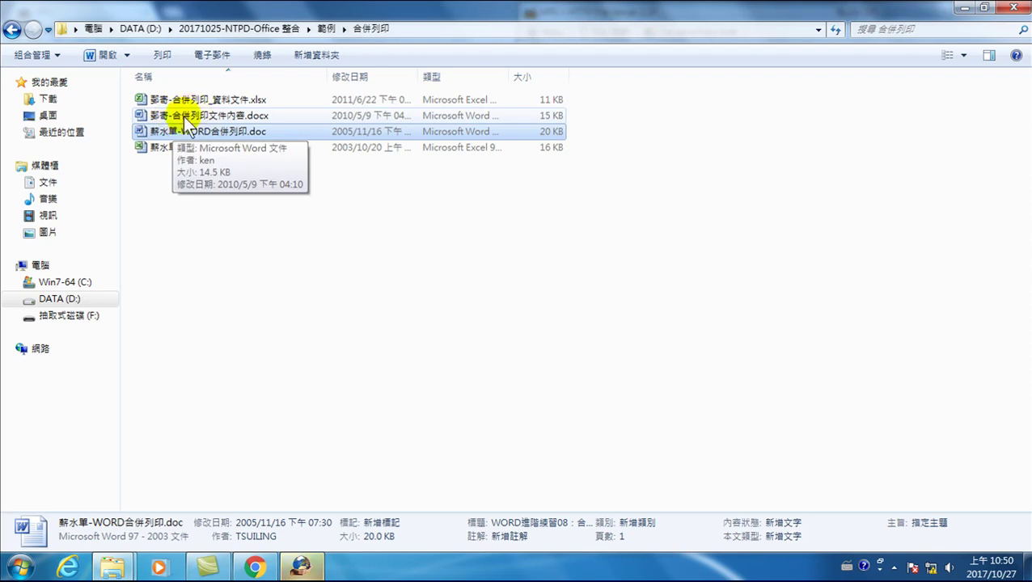
# Open the letter .docx from the 合併列印 folder in Word, then return to the Explorer window
pyautogui.doubleClick(183, 116)
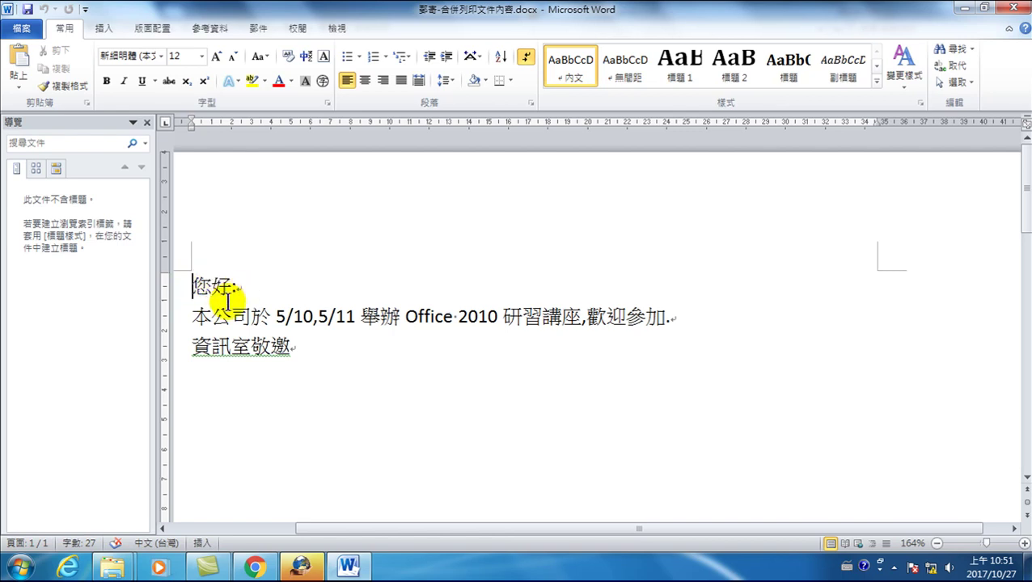
pyautogui.moveTo(116, 573)
pyautogui.click(230, 472)
# Open 郵寄-合併列印_資料文件.xlsx to review the three student records, then close Excel
pyautogui.click(182, 101)
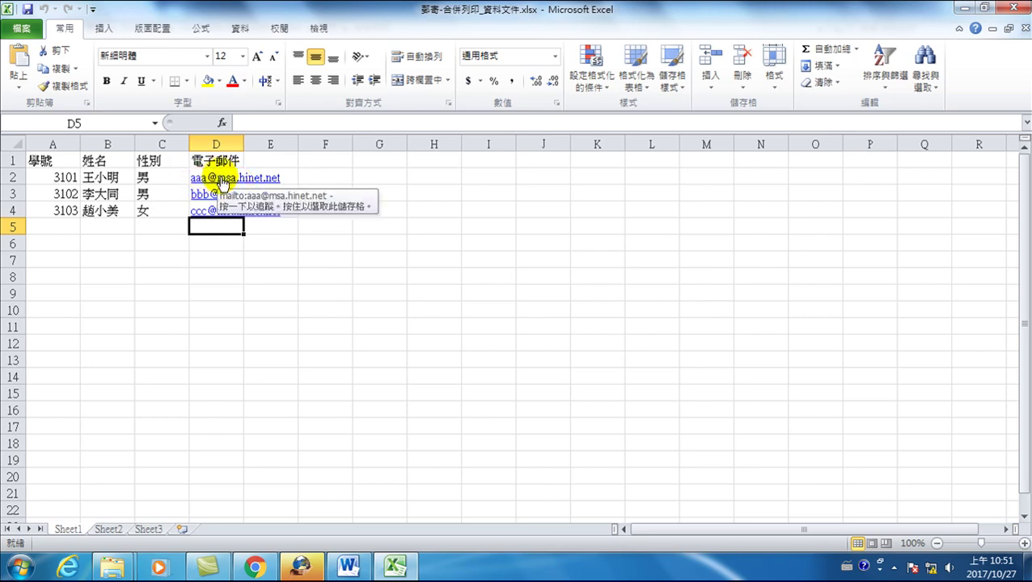
pyautogui.click(1015, 10)
# Close the Word letter and reopen 郵寄-合併列印文件內容.docx from the 合併列印 folder
pyautogui.click(348, 566)
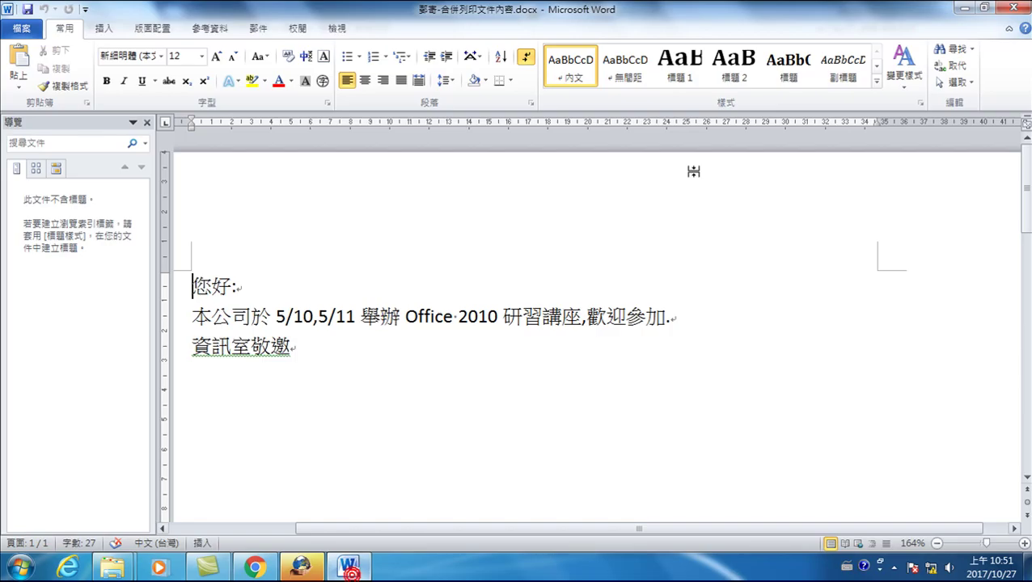
pyautogui.click(1011, 8)
pyautogui.click(185, 234)
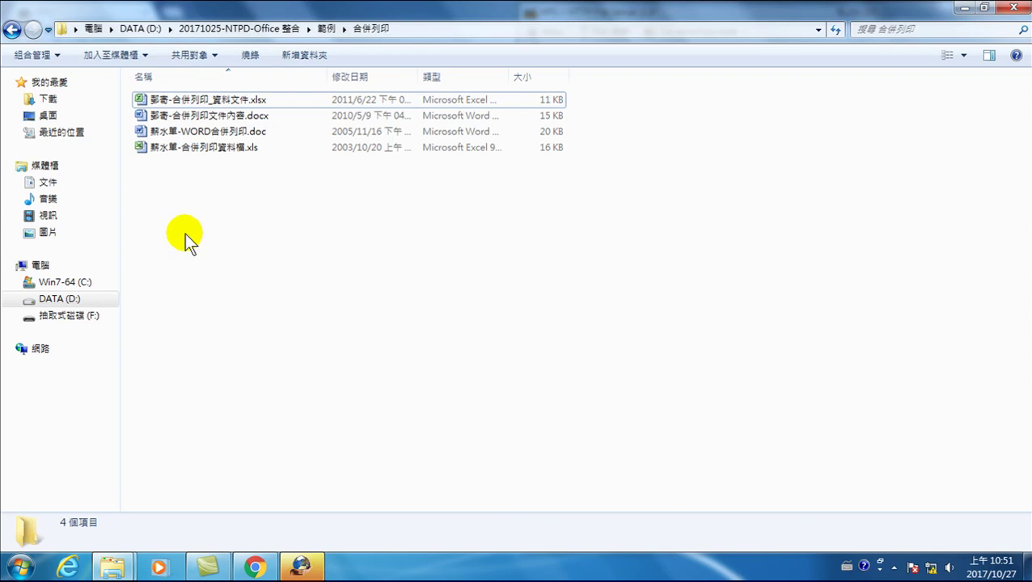
pyautogui.click(182, 117)
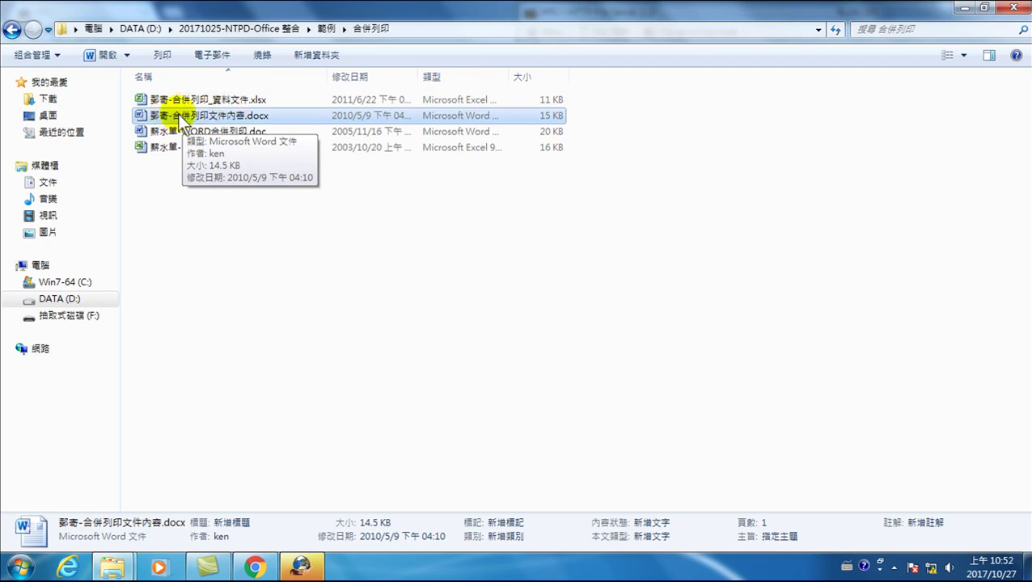
pyautogui.click(187, 98)
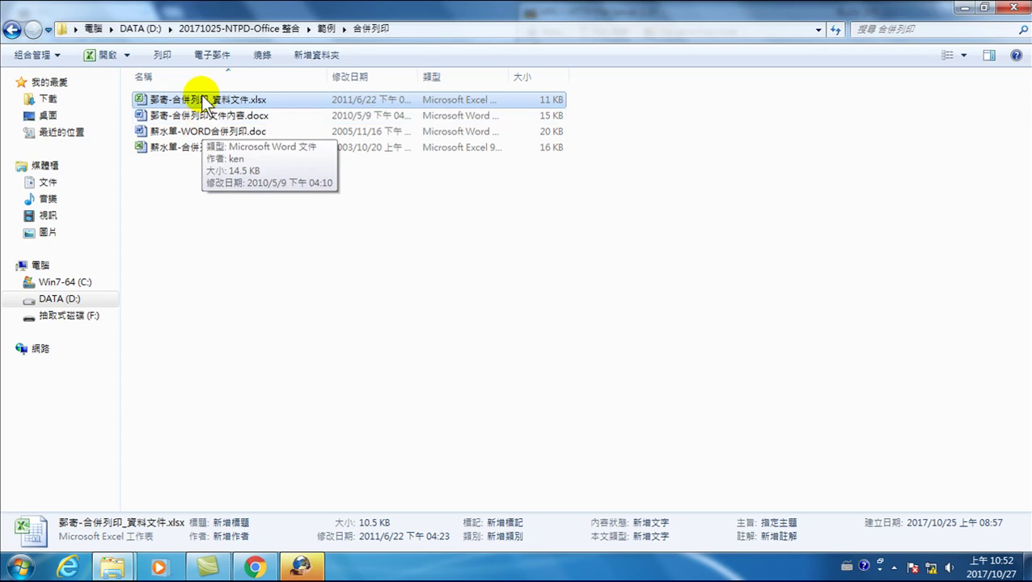
pyautogui.doubleClick(211, 116)
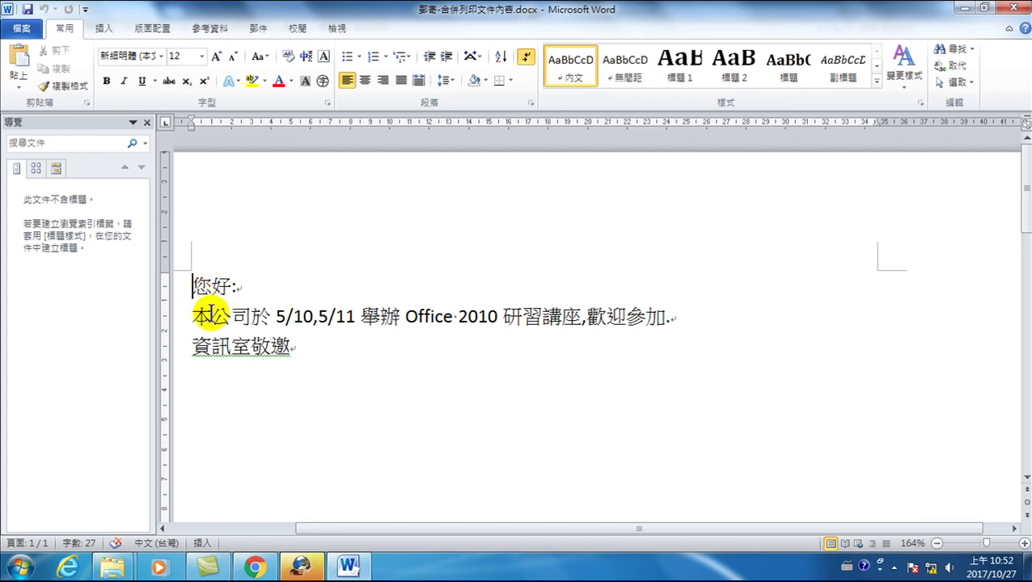
# On the 郵件 tab, open the 選取收件者 recipient dropdown
pyautogui.click(259, 27)
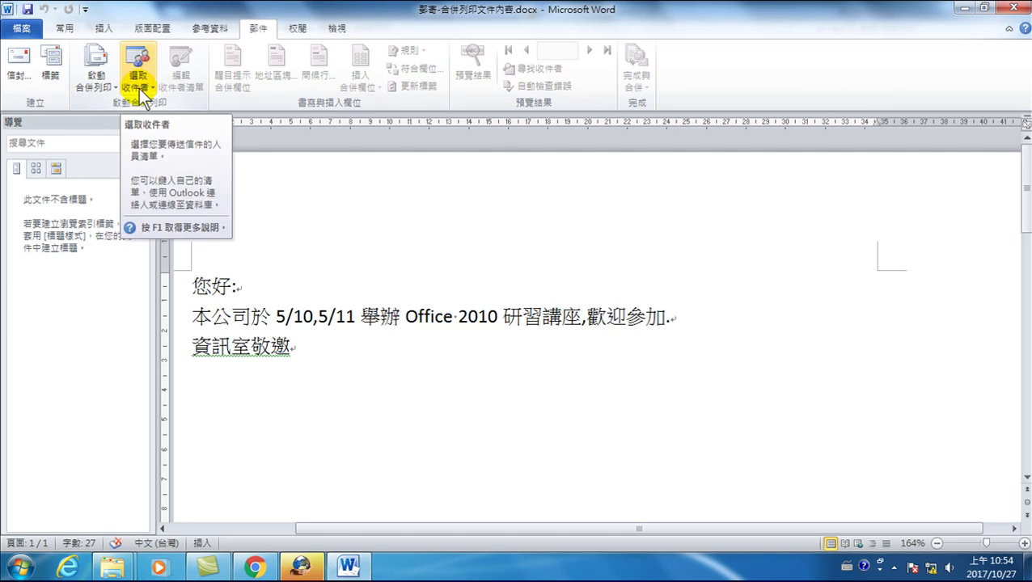
pyautogui.click(139, 88)
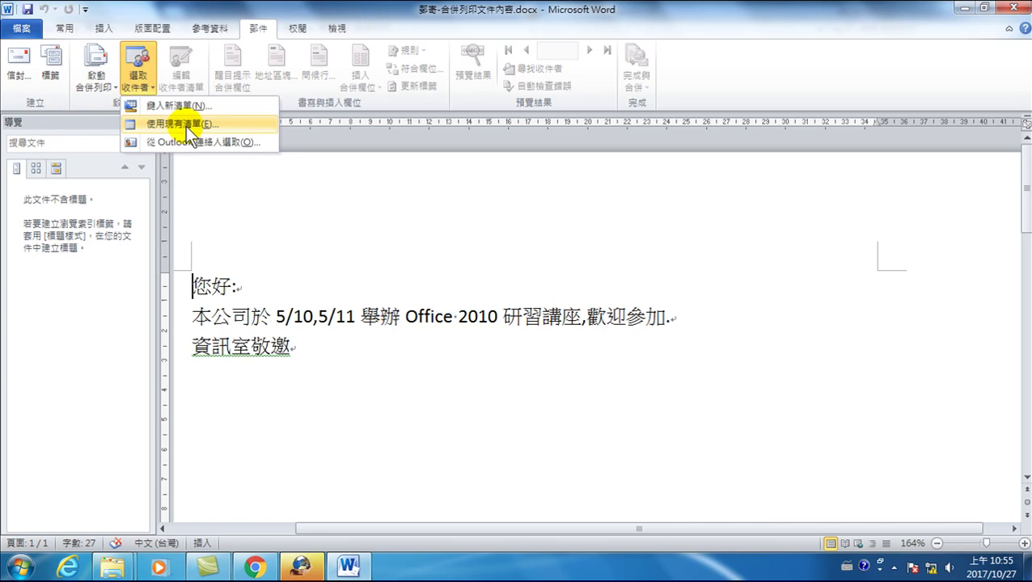
# Use existing list 郵寄-合併列印_資料文件.xlsx from D:\20171025-NTPD-Office 整合\範例\合併列印 as recipients
pyautogui.click(186, 131)
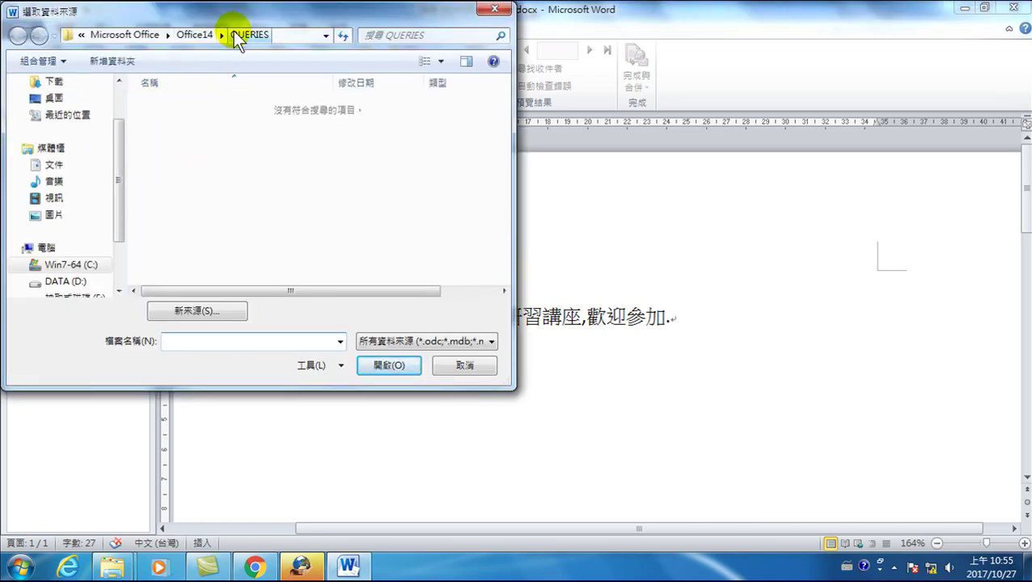
pyautogui.moveTo(117, 227); pyautogui.dragTo(119, 265)
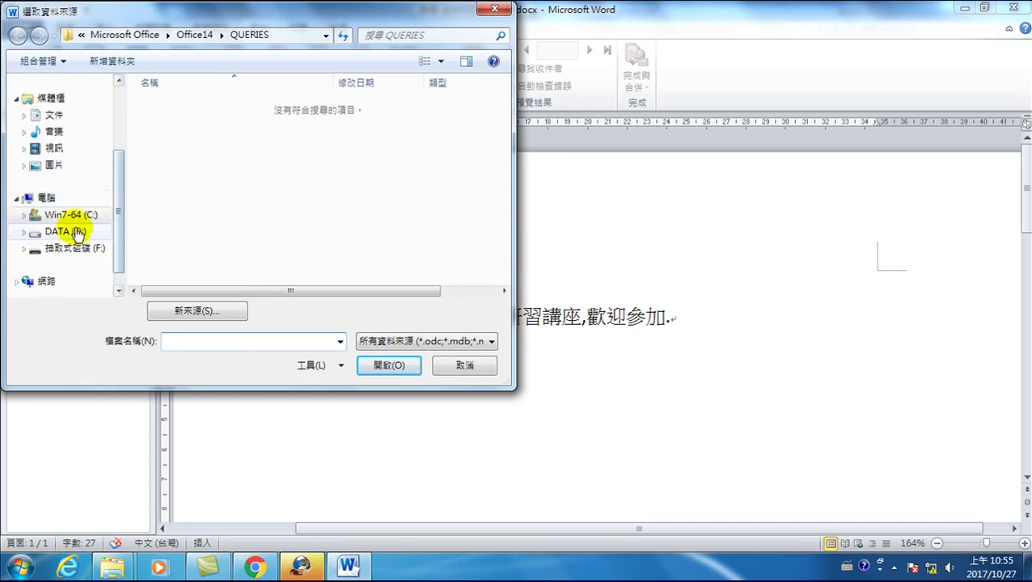
pyautogui.click(73, 231)
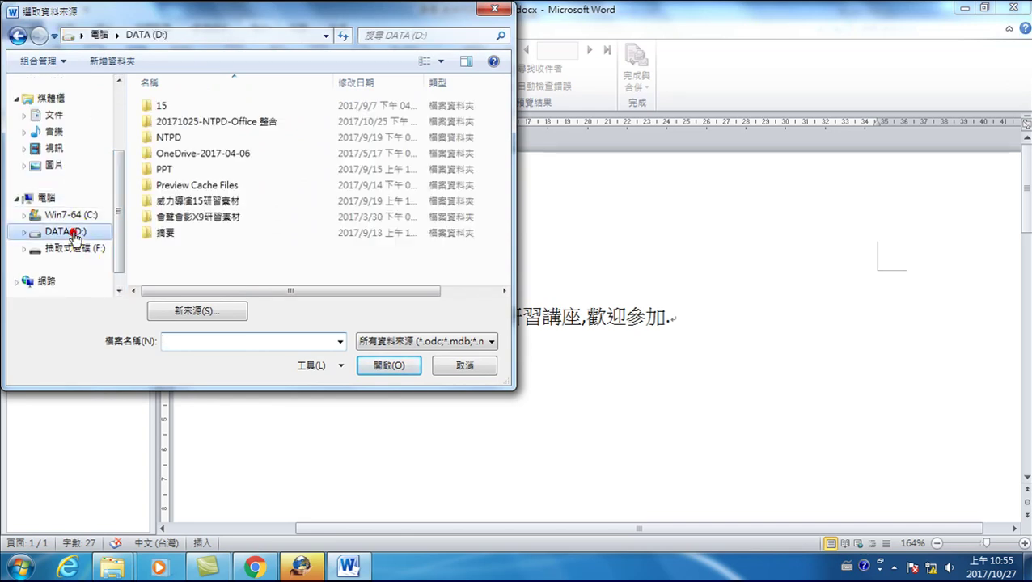
pyautogui.doubleClick(223, 121)
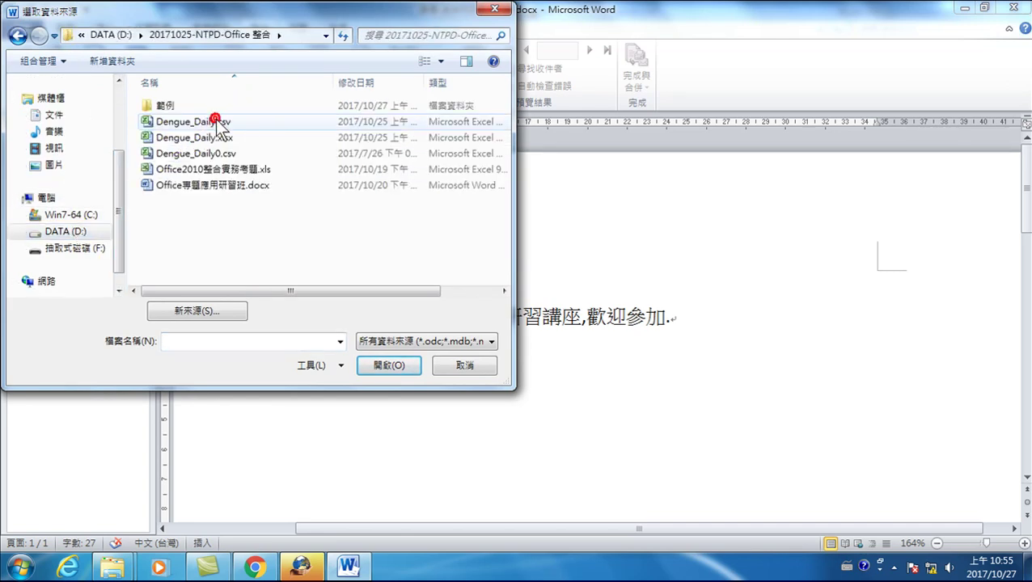
pyautogui.doubleClick(165, 106)
pyautogui.doubleClick(165, 106)
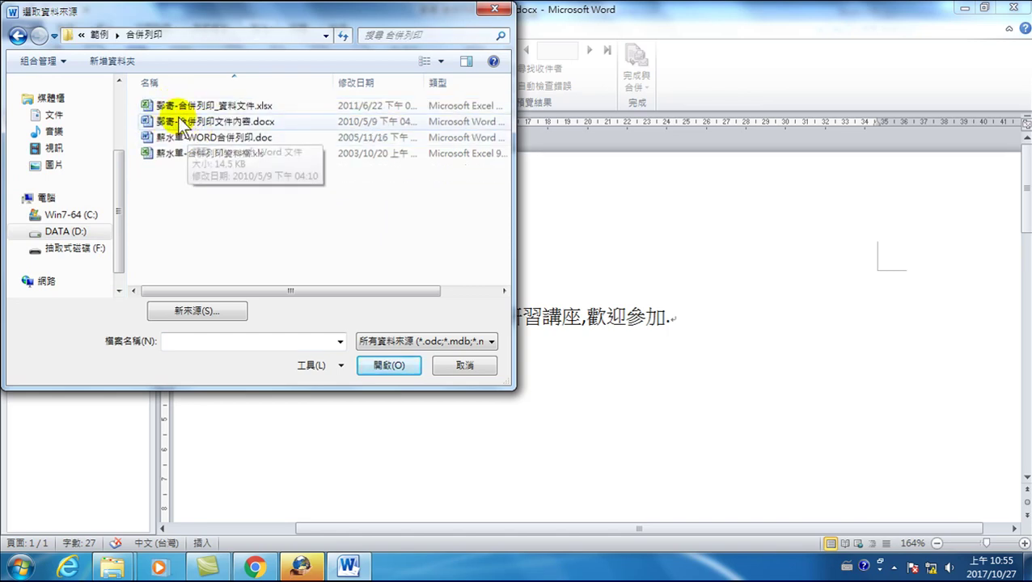
pyautogui.click(253, 106)
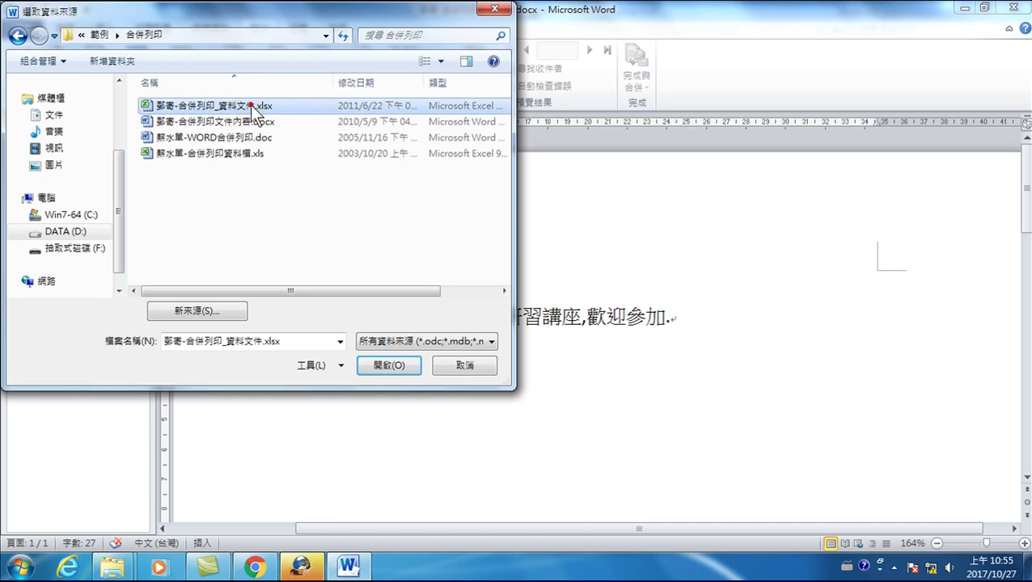
pyautogui.click(392, 368)
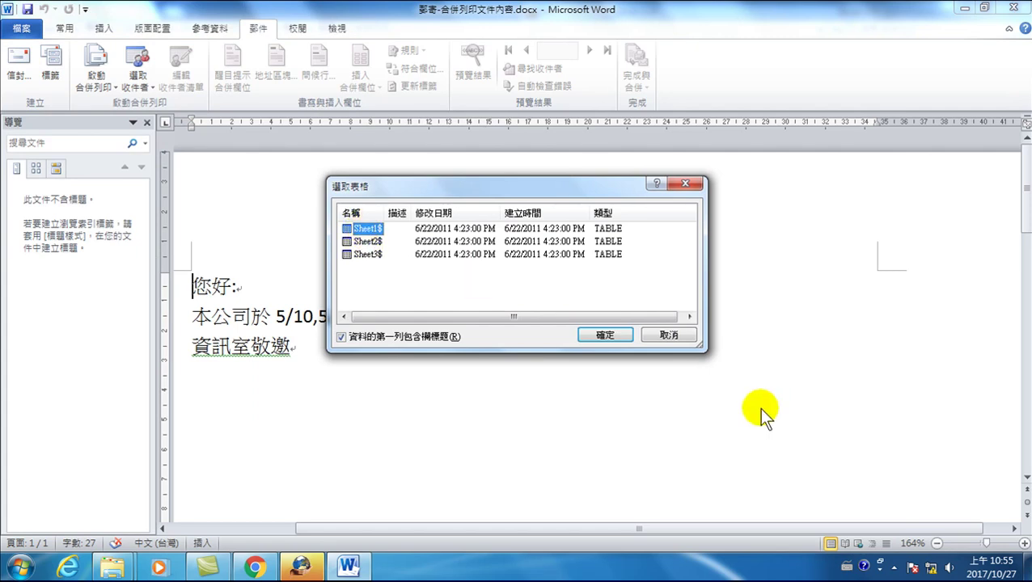
# Confirm Sheet1$ with header row as the letter's recipient table
pyautogui.click(608, 335)
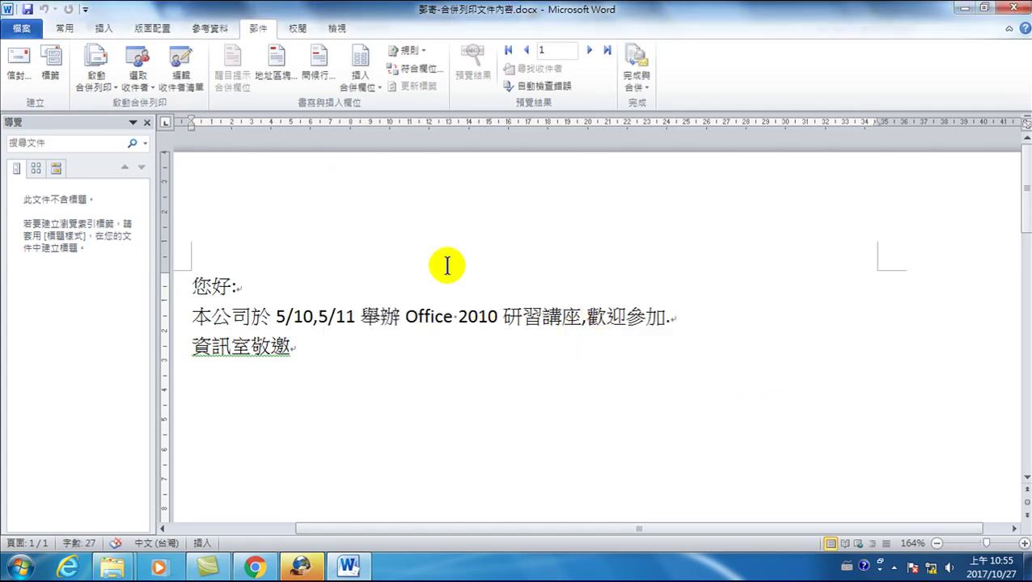
pyautogui.click(148, 77)
pyautogui.click(152, 94)
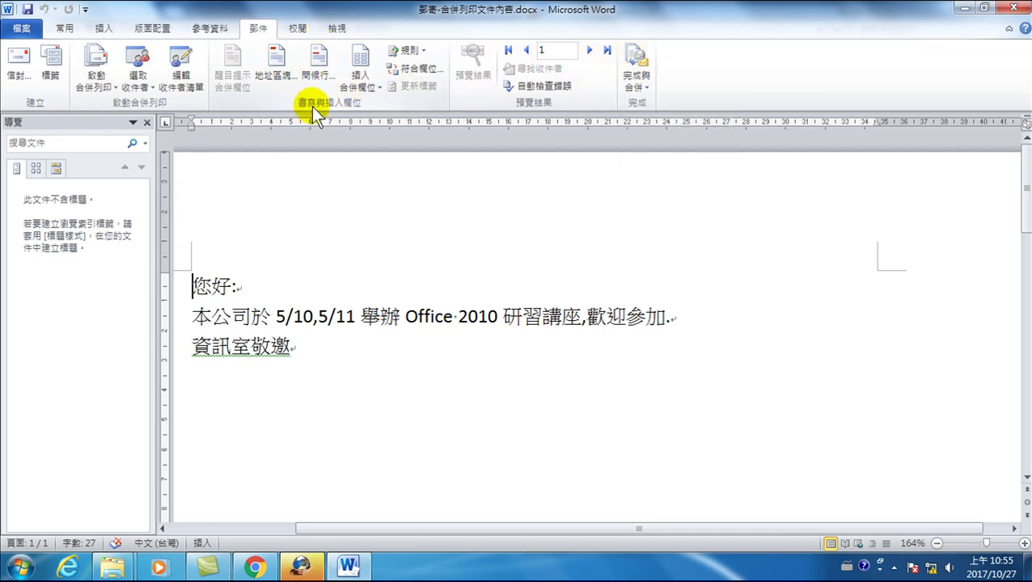
# Insert the «姓名» merge field before 您好 in the greeting line
pyautogui.click(360, 86)
pyautogui.click(379, 122)
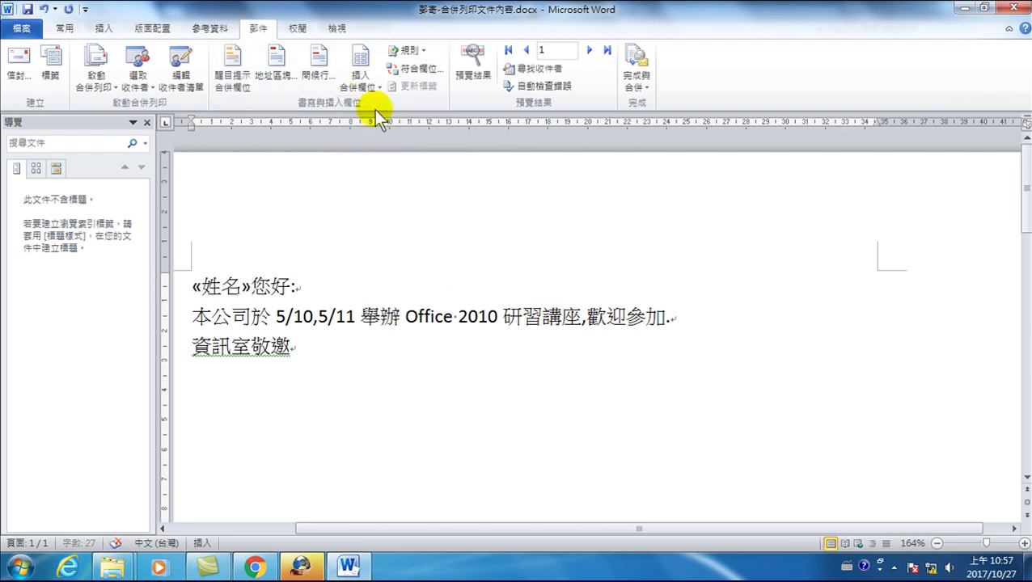
pyautogui.click(370, 83)
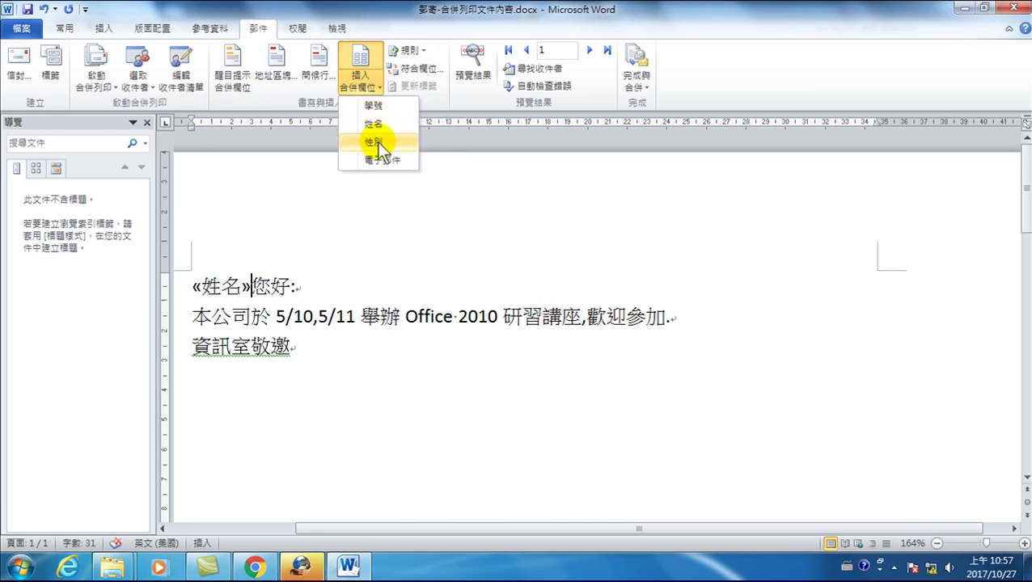
pyautogui.click(253, 282)
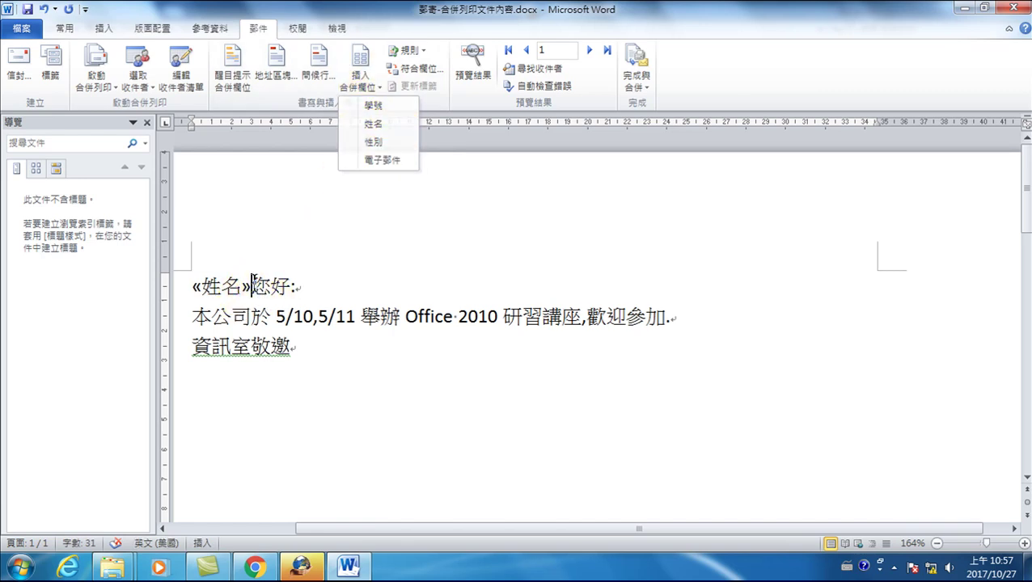
# Type 先生/小姐 right after the «姓名» field using the Chinese input method
pyautogui.click(257, 287)
pyautogui.write('whg')
pyautogui.press('BackSpace')
pyautogui.press('BackSpace')
pyautogui.press('BackSpace')
pyautogui.hotkey('ctrl', 'space')
pyautogui.write('hgfh')
pyautogui.press('BackSpace')
pyautogui.press('BackSpace')
pyautogui.press('BackSpace')
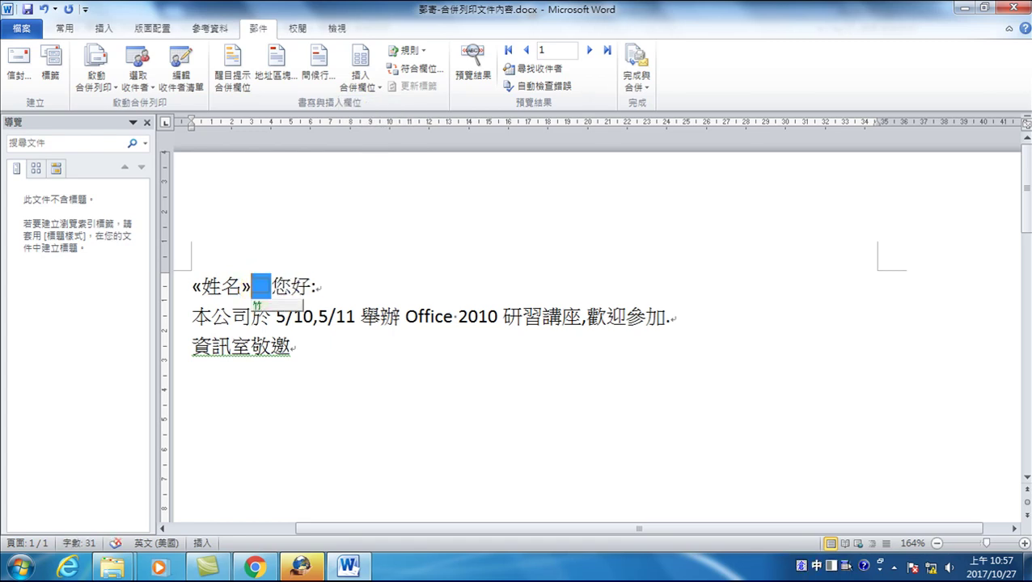
pyautogui.write('先生/')
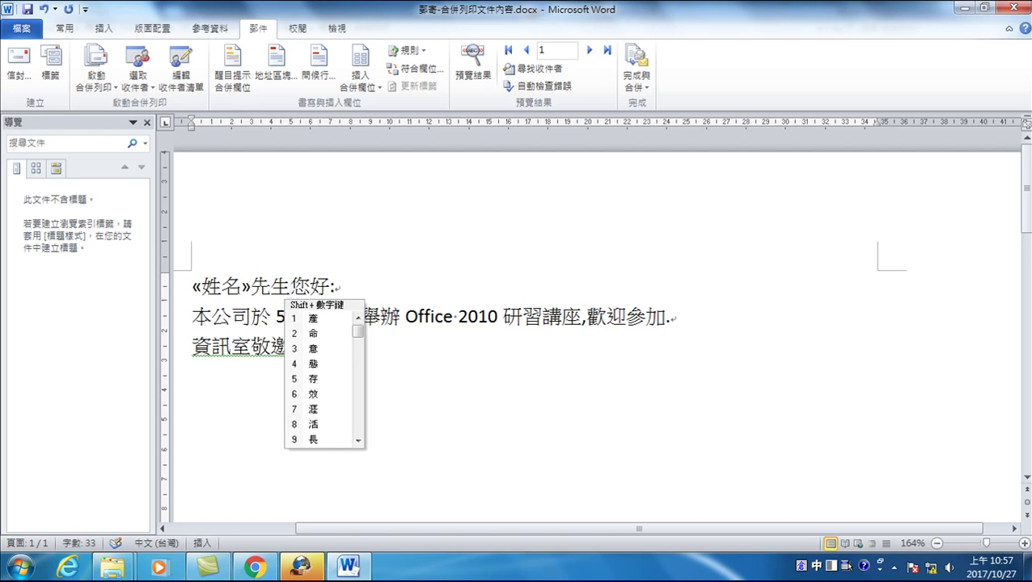
pyautogui.write('小姐')
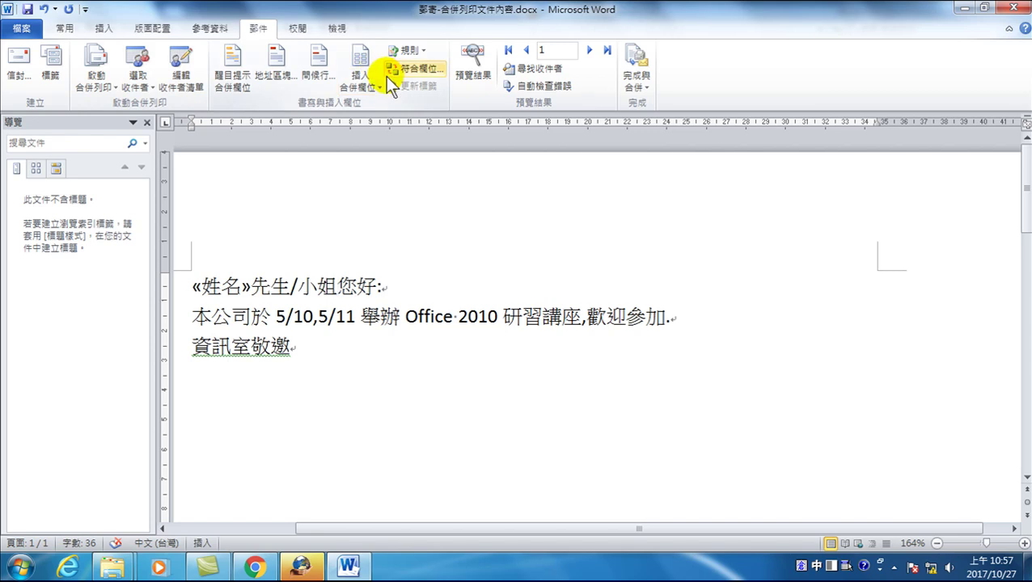
# Open the Finish & Merge options dropdown
pyautogui.click(635, 79)
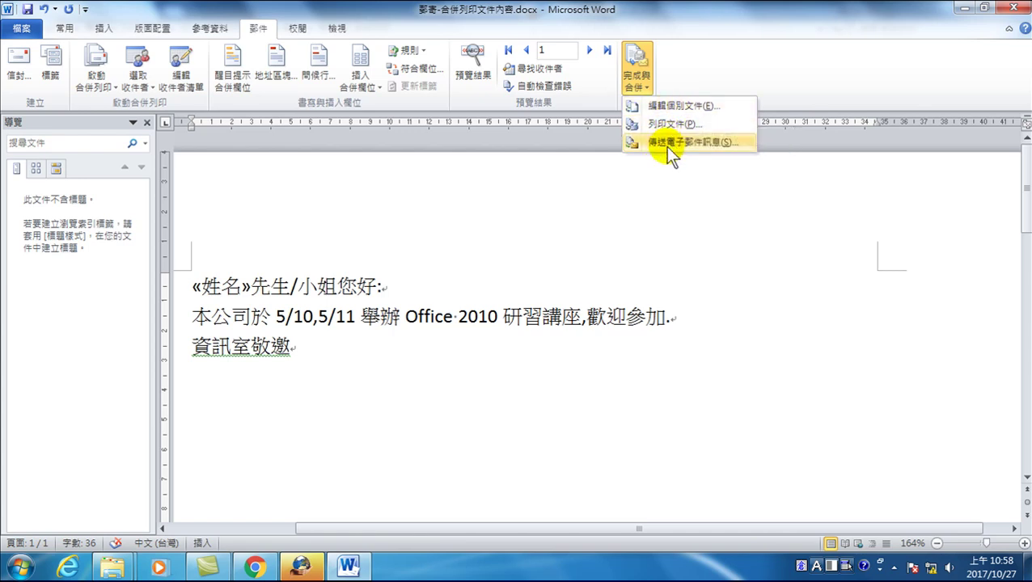
# Merge all records into individual letters in new document 信件1 and bring it forward
pyautogui.click(668, 107)
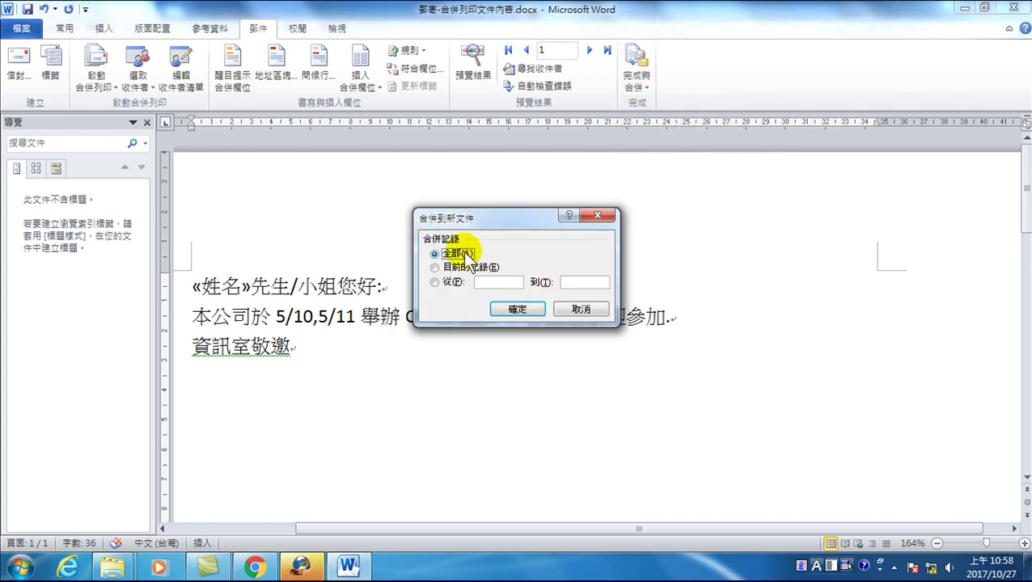
pyautogui.click(518, 310)
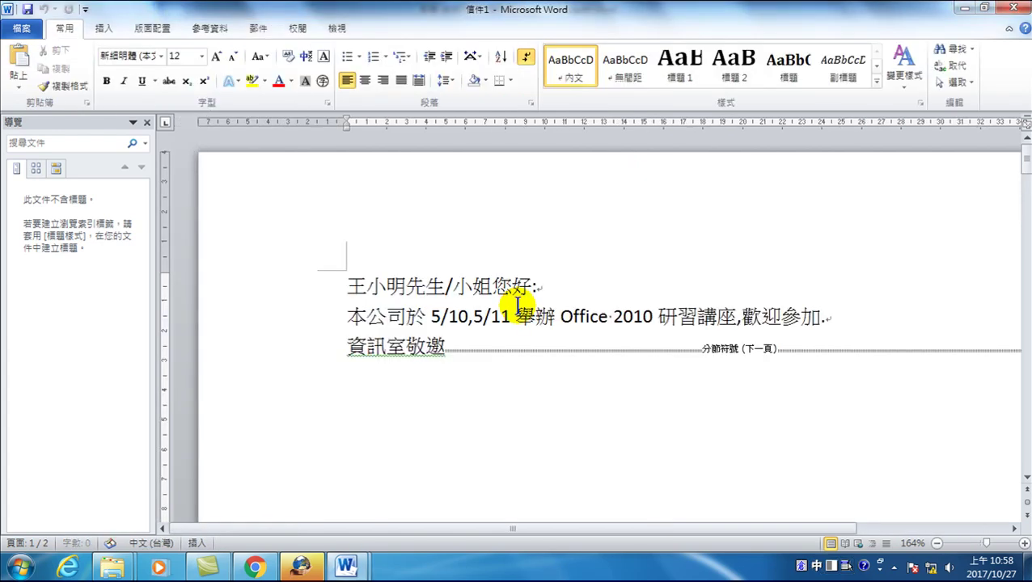
pyautogui.moveTo(360, 569)
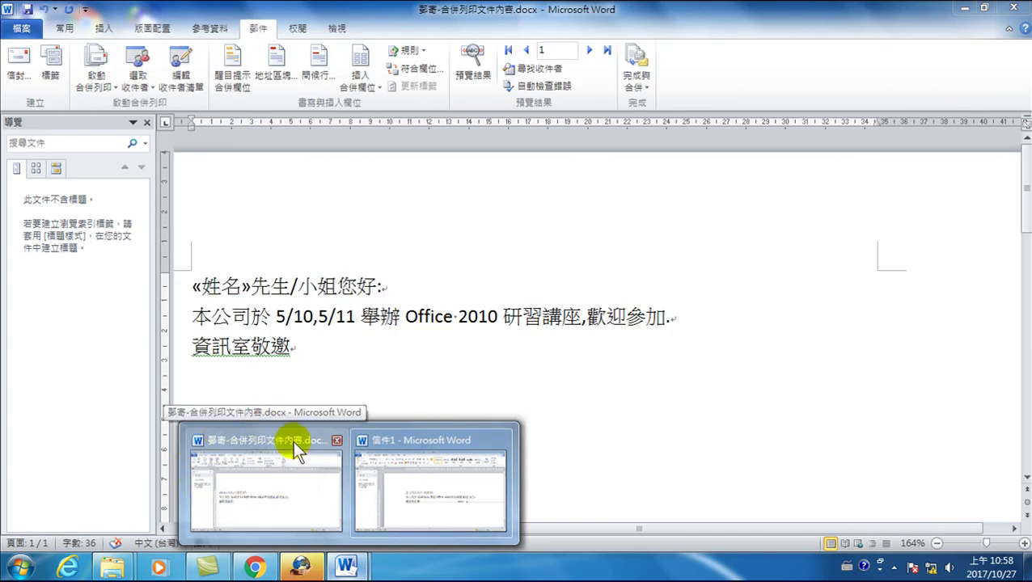
pyautogui.click(254, 486)
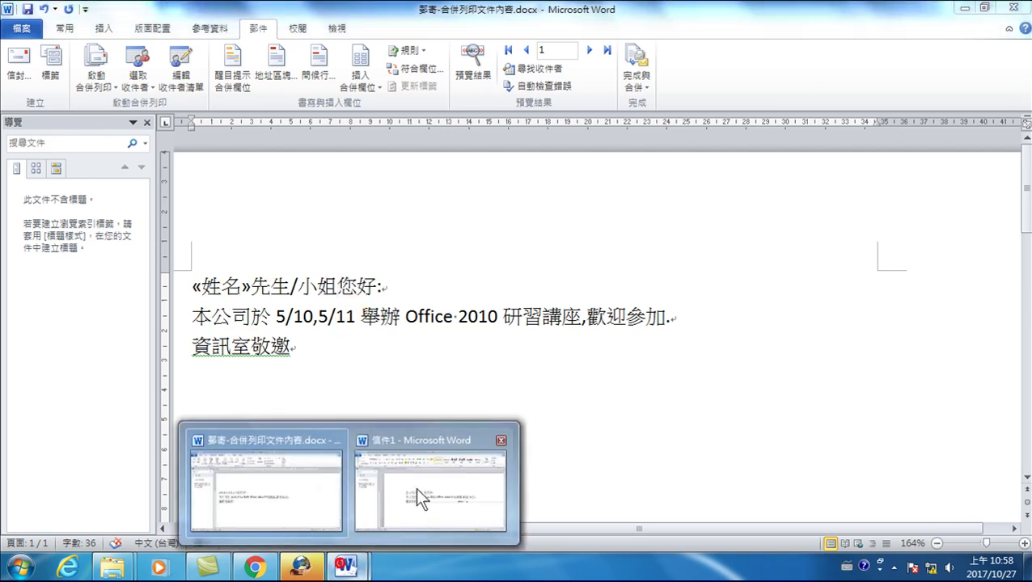
pyautogui.click(438, 493)
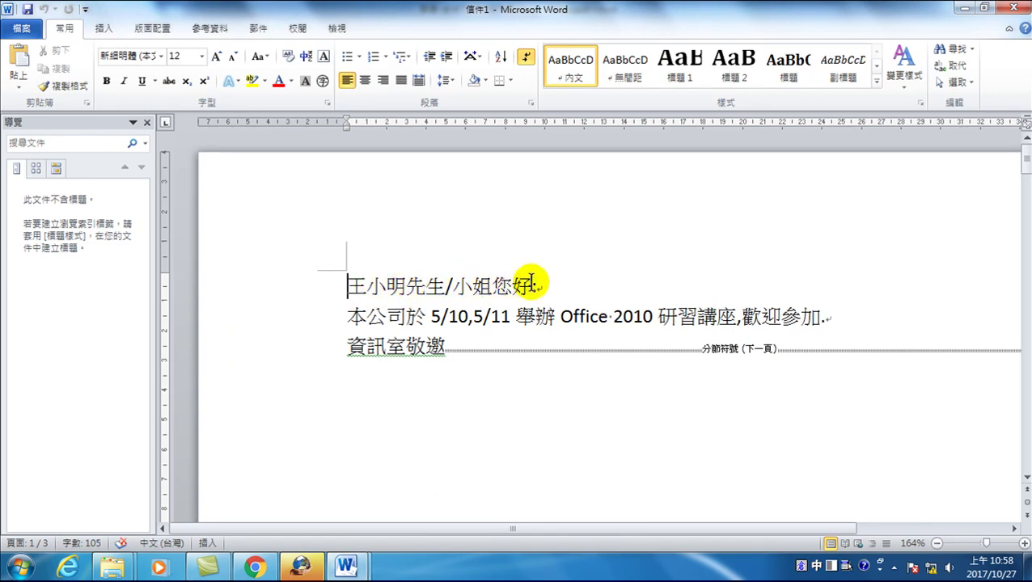
pyautogui.scroll(-1, 539, 359)
pyautogui.scroll(-5, 546, 399)
pyautogui.scroll(-5, 541, 417)
pyautogui.scroll(-4, 541, 417)
pyautogui.scroll(-4, 535, 253)
pyautogui.scroll(3, 442, 310)
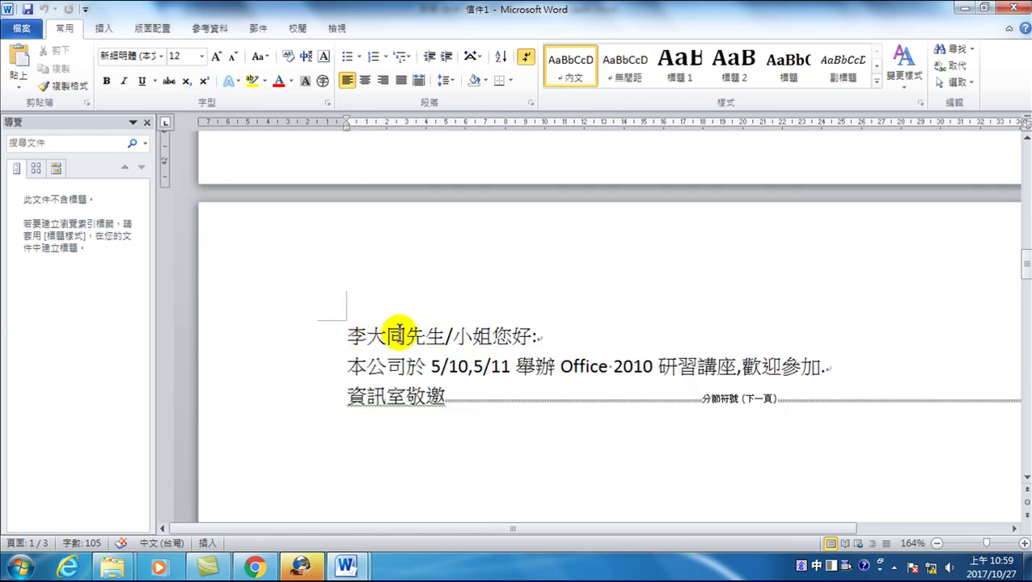
pyautogui.scroll(-1, 491, 357)
pyautogui.scroll(-6, 491, 357)
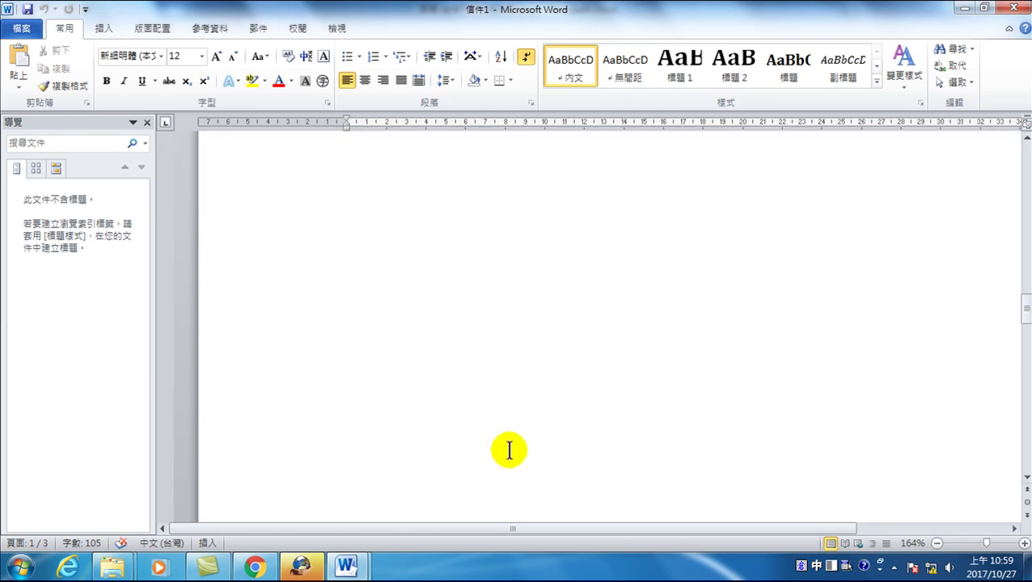
pyautogui.scroll(-5, 491, 451)
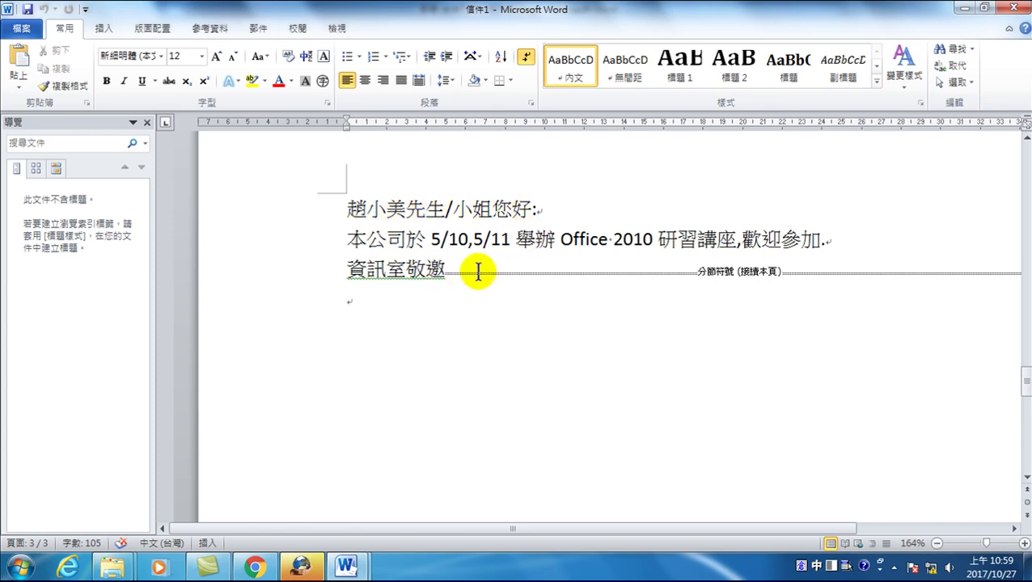
pyautogui.scroll(-12, 479, 271)
pyautogui.scroll(-2, 484, 332)
pyautogui.scroll(-1, 484, 410)
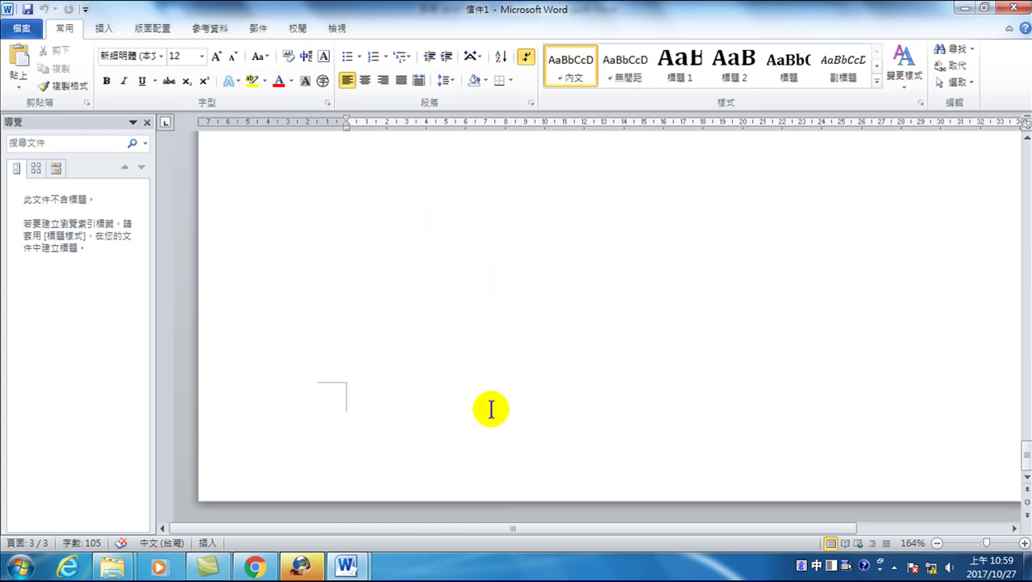
pyautogui.scroll(5, 491, 396)
pyautogui.scroll(5, 491, 397)
pyautogui.scroll(5, 454, 378)
pyautogui.scroll(5, 503, 385)
pyautogui.scroll(5, 496, 373)
pyautogui.scroll(5, 495, 373)
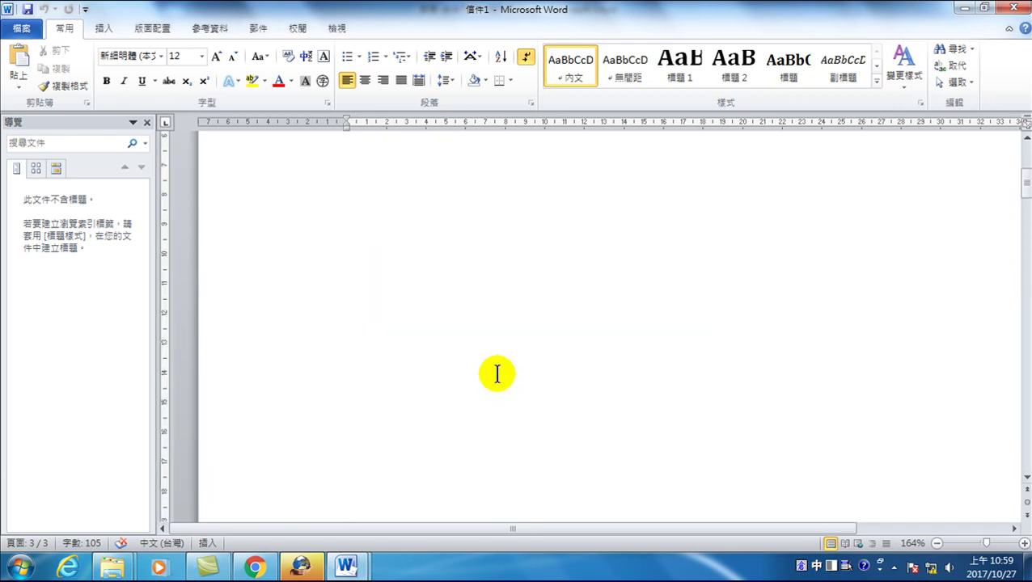
pyautogui.scroll(5, 495, 372)
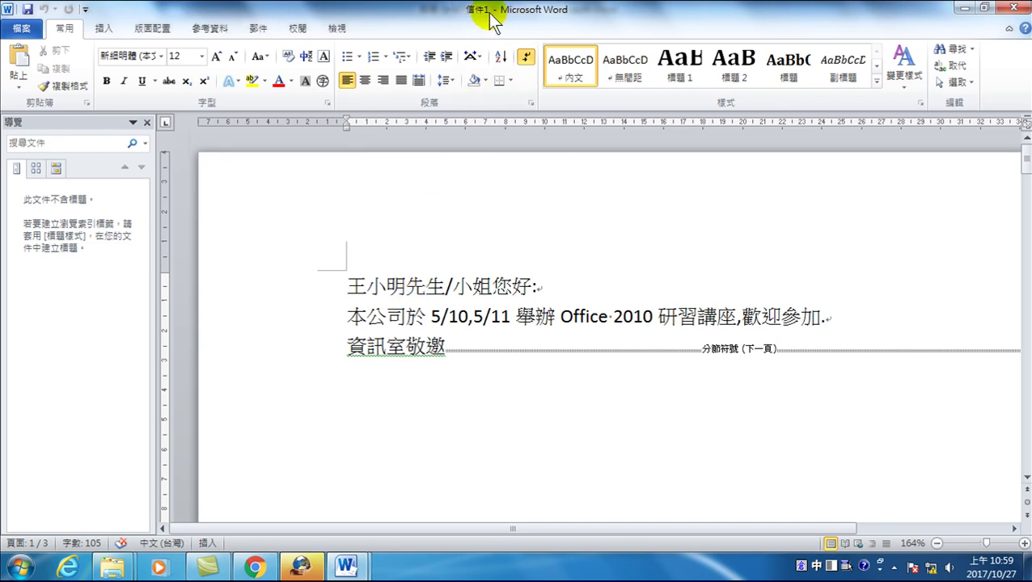
# Close merged documents 信件1 and 信件2, choosing Don't Save for each
pyautogui.click(1024, 12)
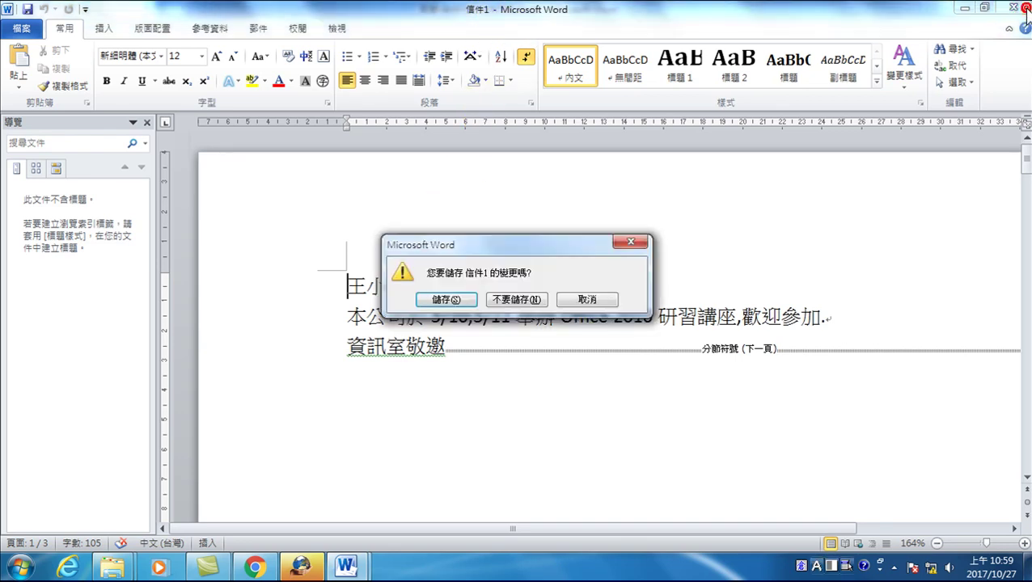
pyautogui.click(516, 301)
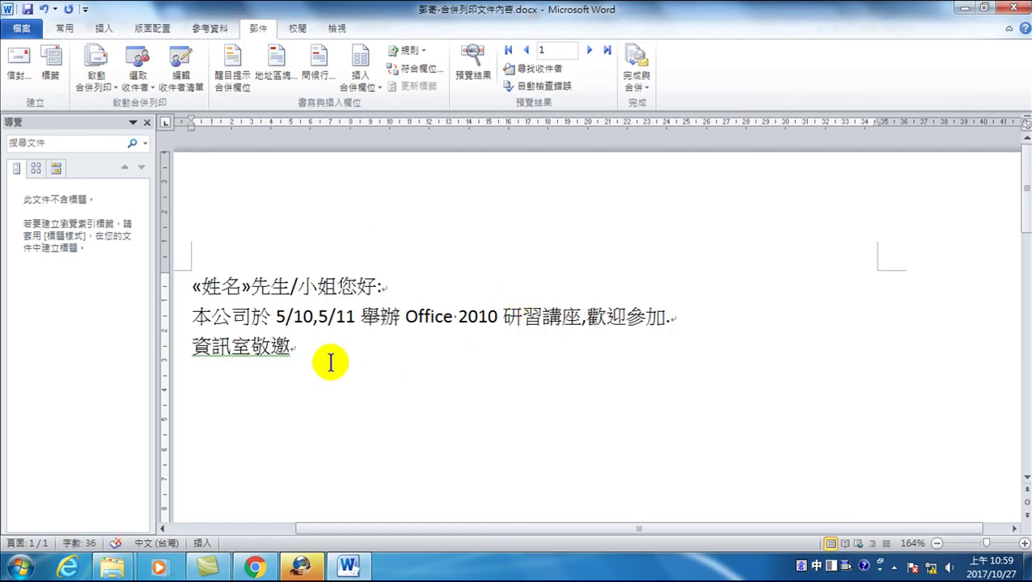
pyautogui.moveTo(348, 566)
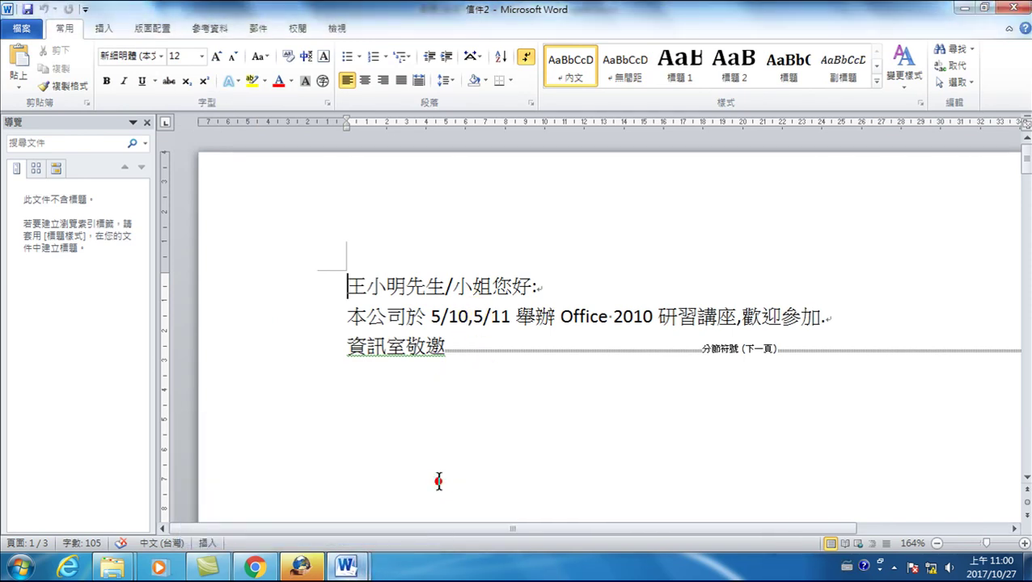
pyautogui.click(1011, 7)
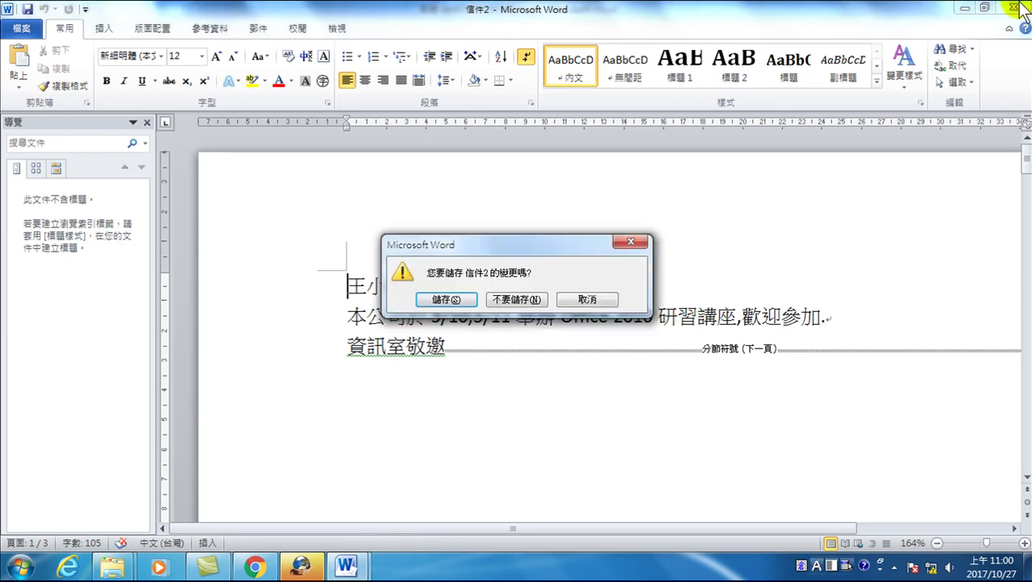
pyautogui.click(518, 299)
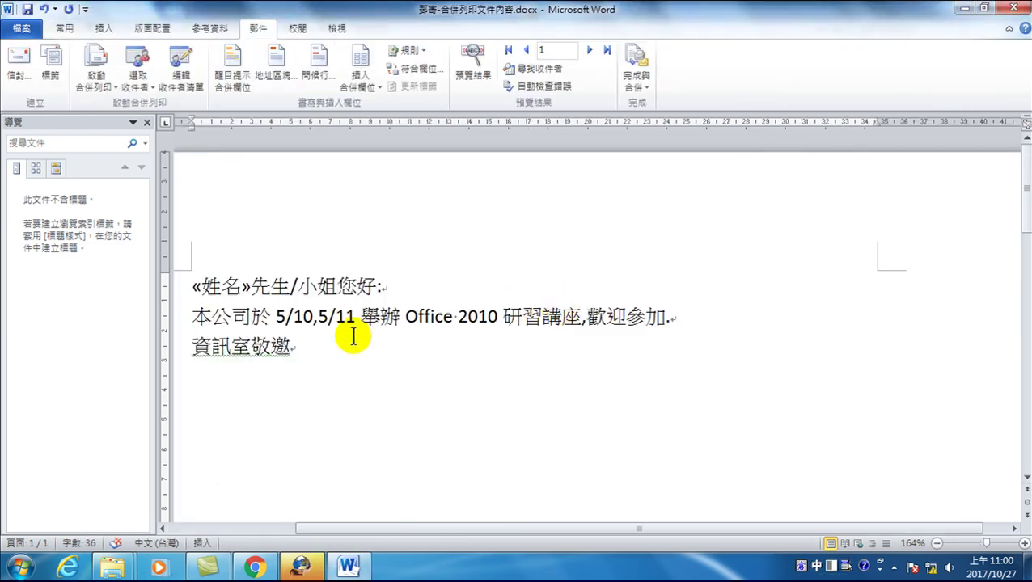